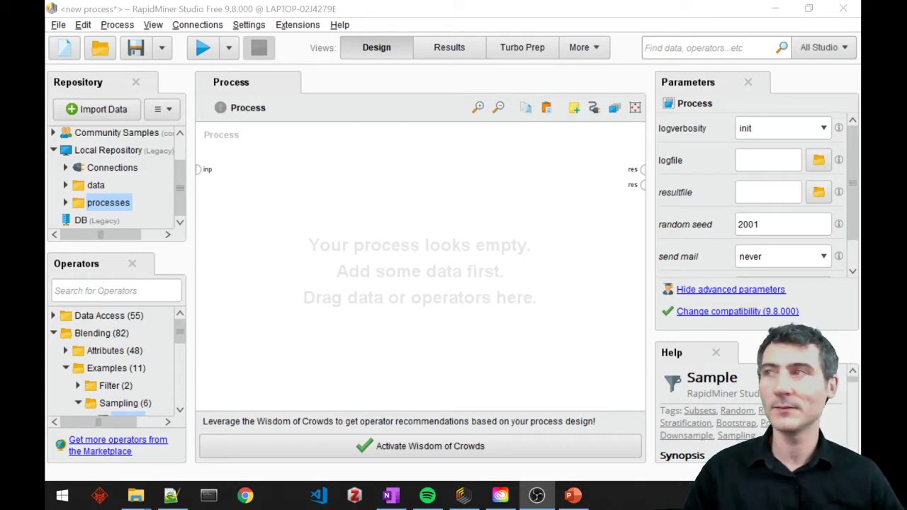
# Find the Read CSV operator and add it to the empty process
pyautogui.click(320, 245)
pyautogui.click(116, 291)
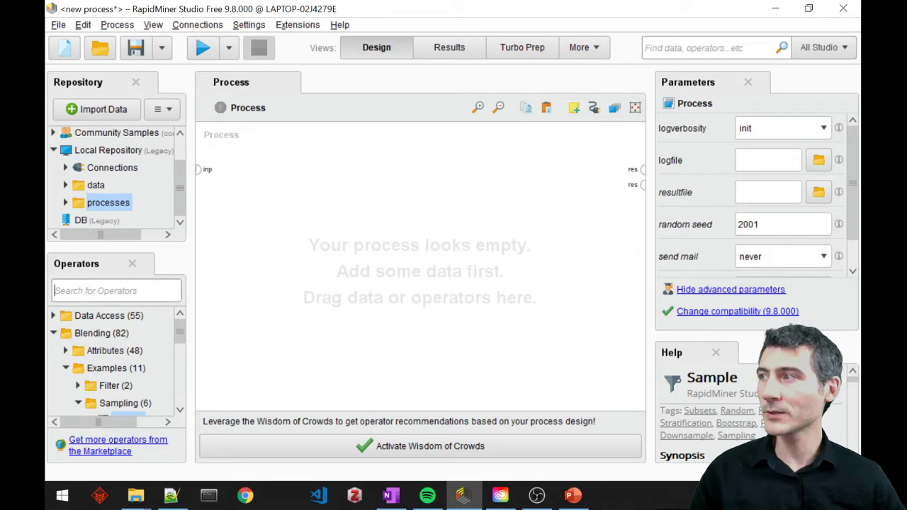
pyautogui.write('read cs')
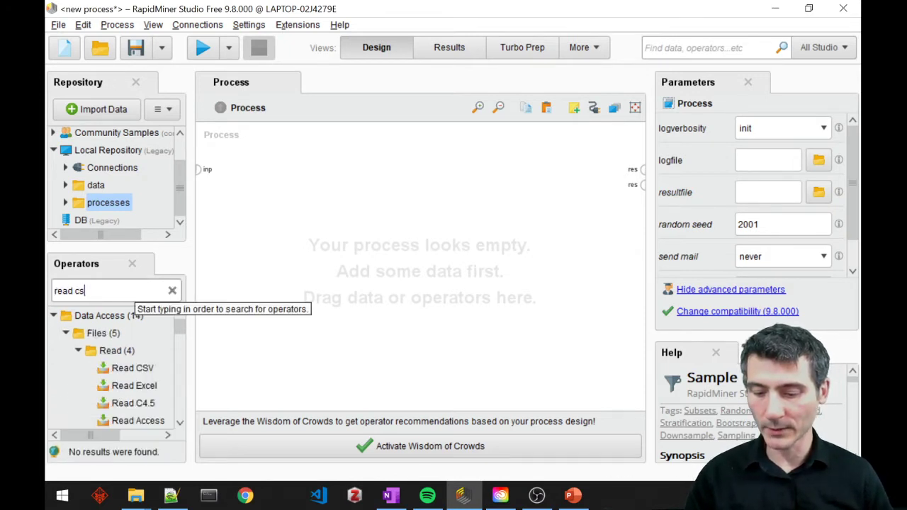
pyautogui.write('v')
pyautogui.moveTo(133, 368); pyautogui.dragTo(253, 303)
pyautogui.moveTo(352, 178); pyautogui.dragTo(354, 177)
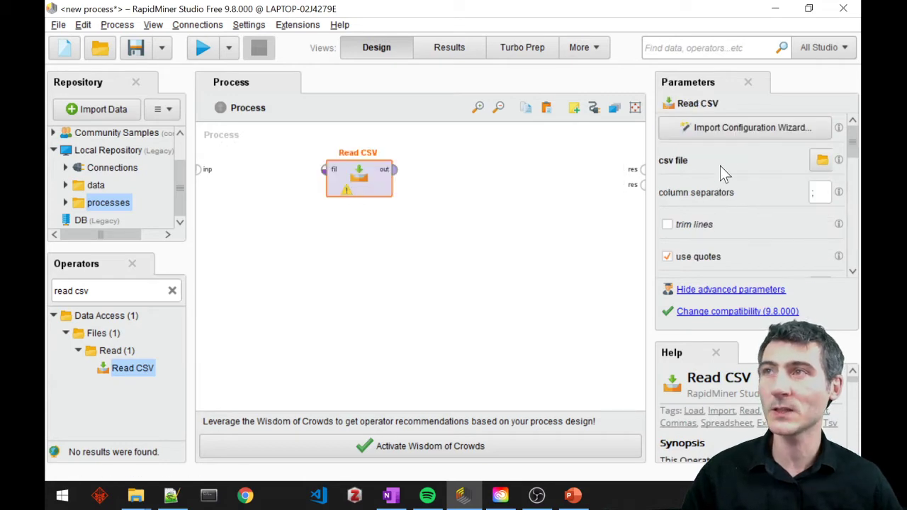
# Configure Read CSV through the import wizard with MouseComma.csv from the Data Analytics bookmark, accepting the suggested format settings
pyautogui.click(727, 129)
pyautogui.click(228, 168)
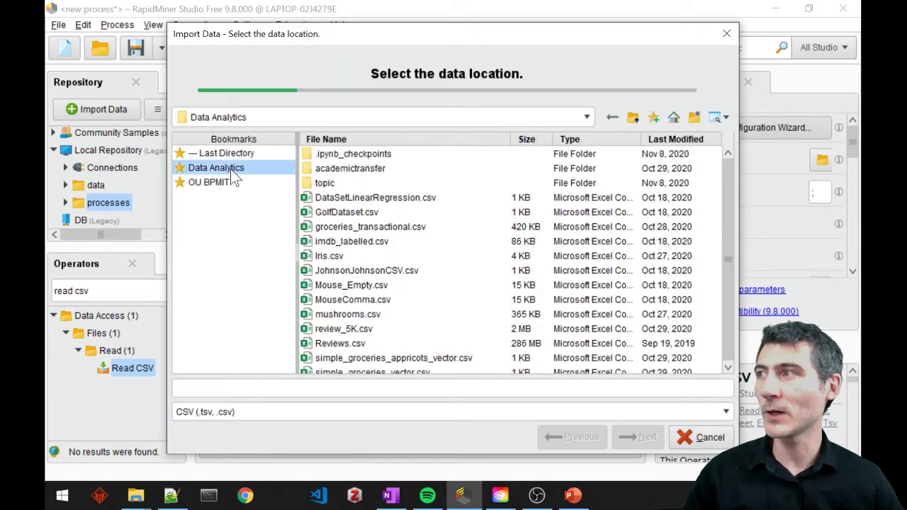
pyautogui.scroll(-1, 447, 226)
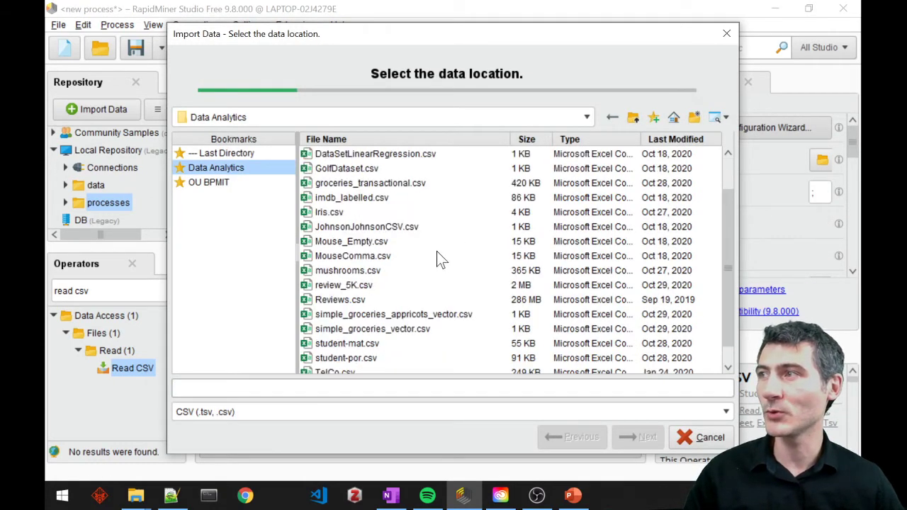
pyautogui.click(358, 260)
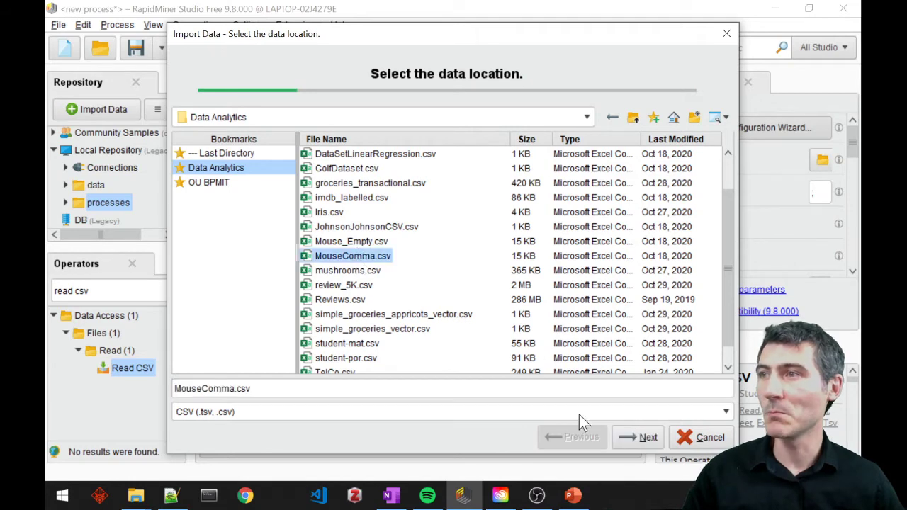
pyautogui.click(638, 437)
pyautogui.click(646, 438)
pyautogui.click(646, 436)
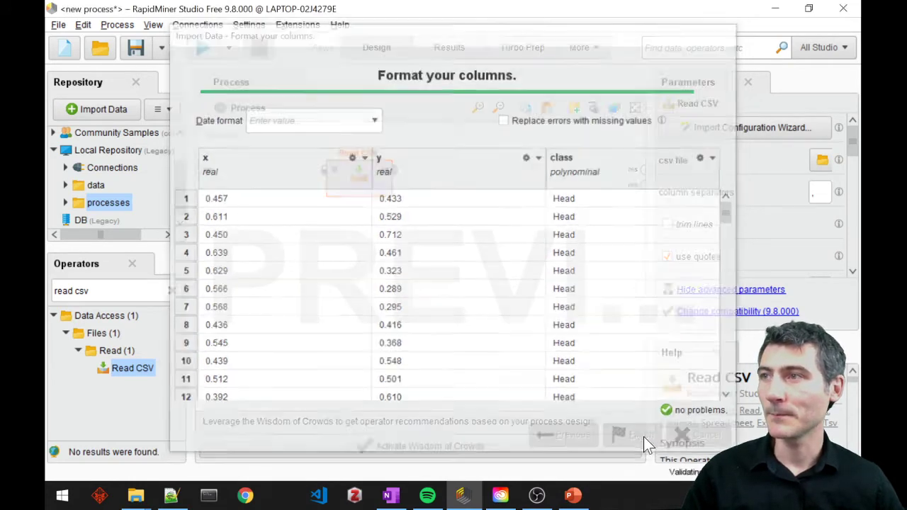
# Connect the Read CSV output to the first process result port and run the process
pyautogui.click(395, 169)
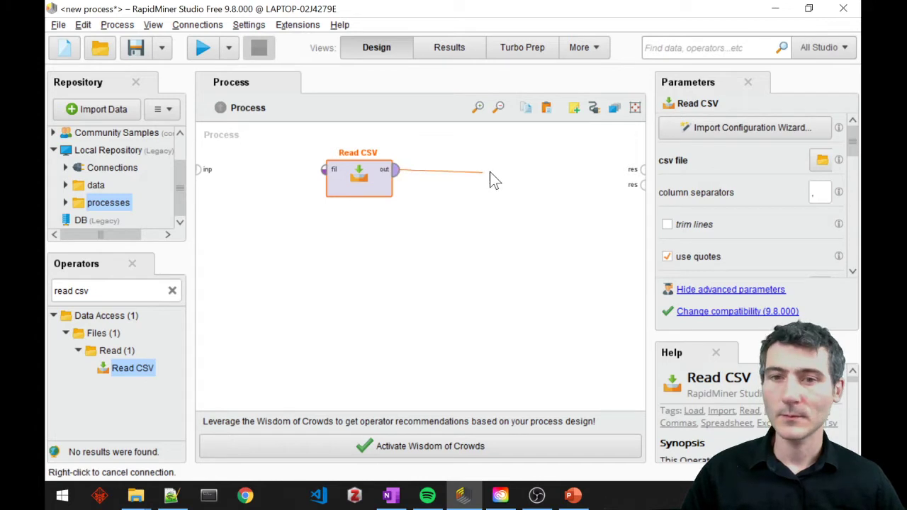
pyautogui.click(638, 174)
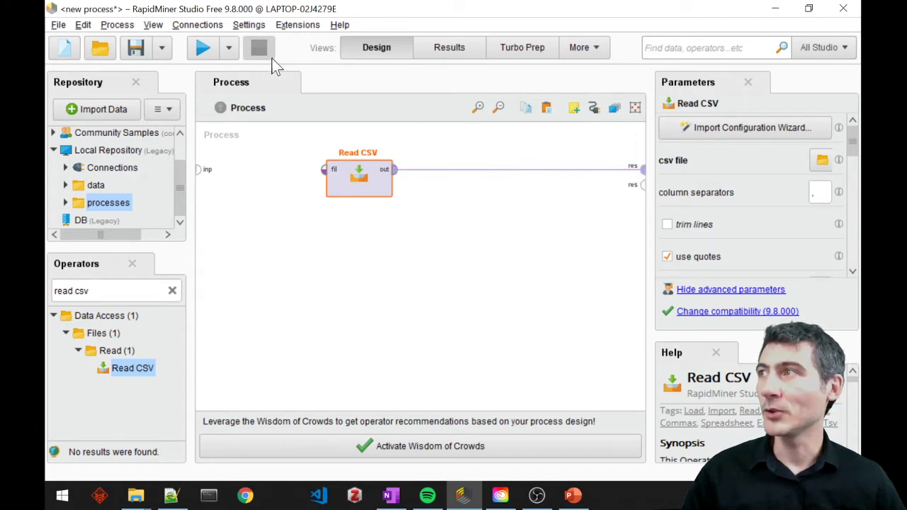
pyautogui.click(202, 48)
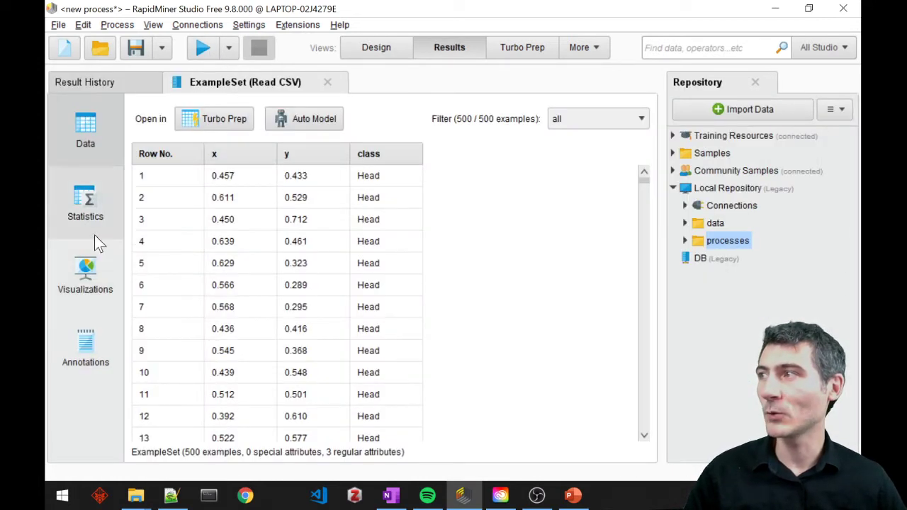
# Examine the scatter plot of the imported data, with x against y and colour by class
pyautogui.click(91, 277)
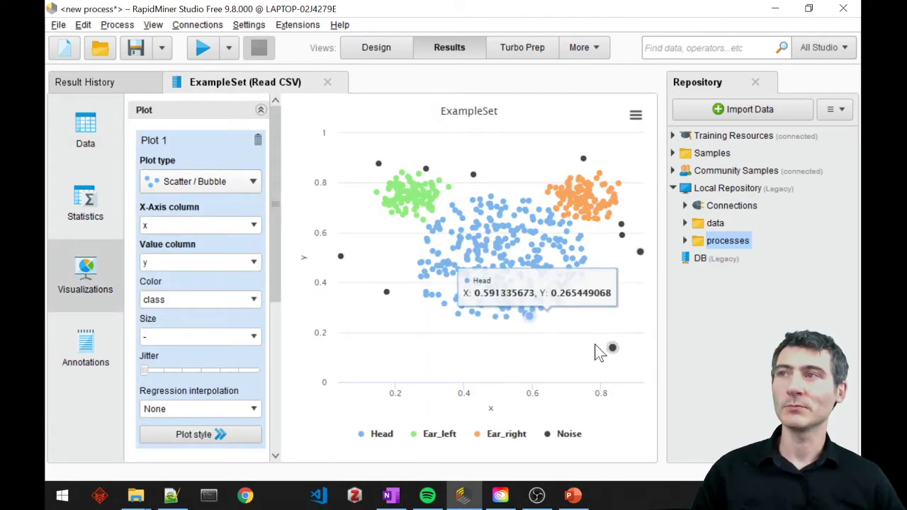
pyautogui.moveTo(638, 334); pyautogui.dragTo(616, 333)
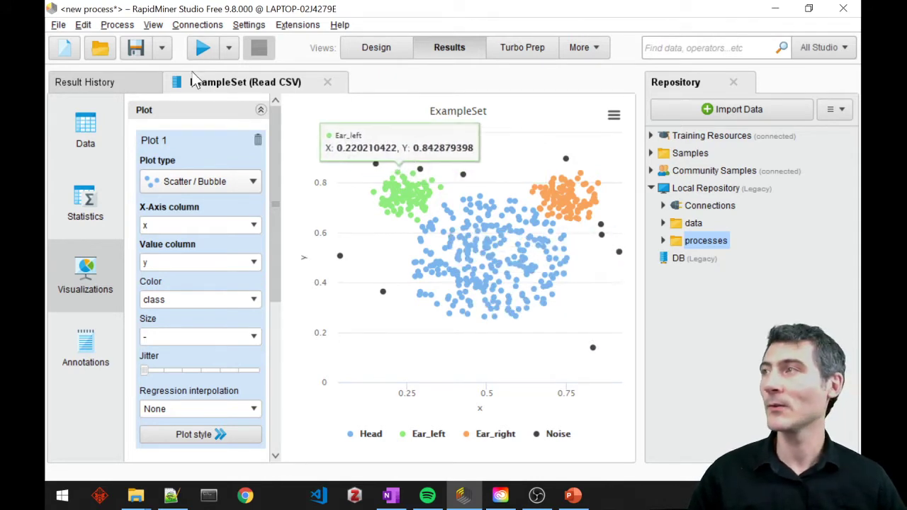
pyautogui.click(368, 56)
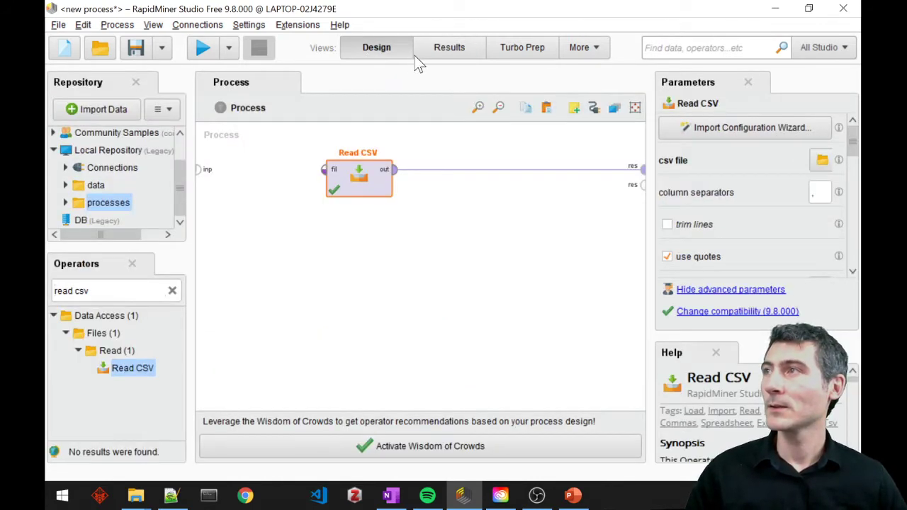
pyautogui.click(441, 54)
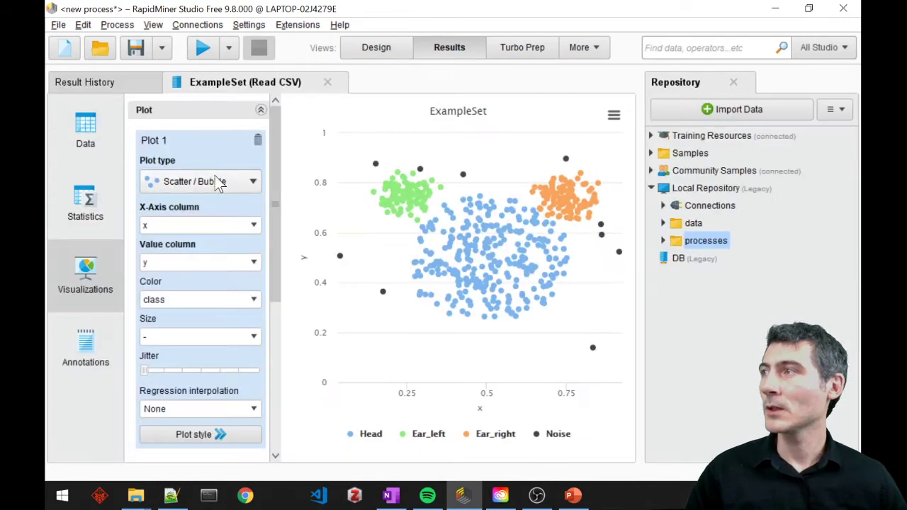
# Show the imported data as a table and sort it by class in descending order
pyautogui.click(82, 148)
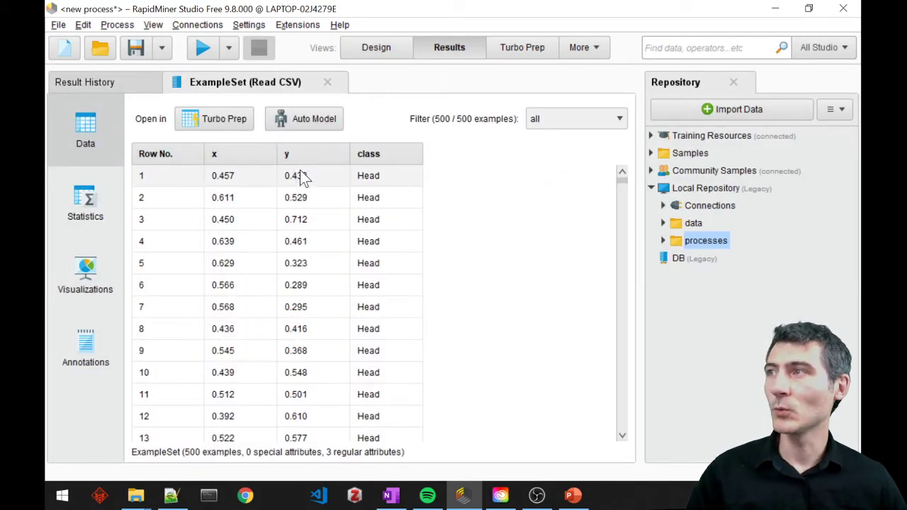
pyautogui.click(394, 154)
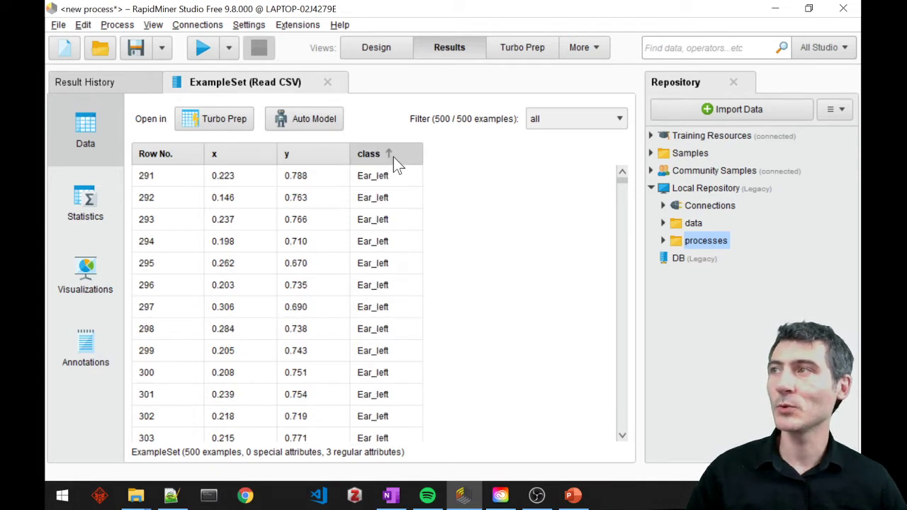
pyautogui.click(392, 155)
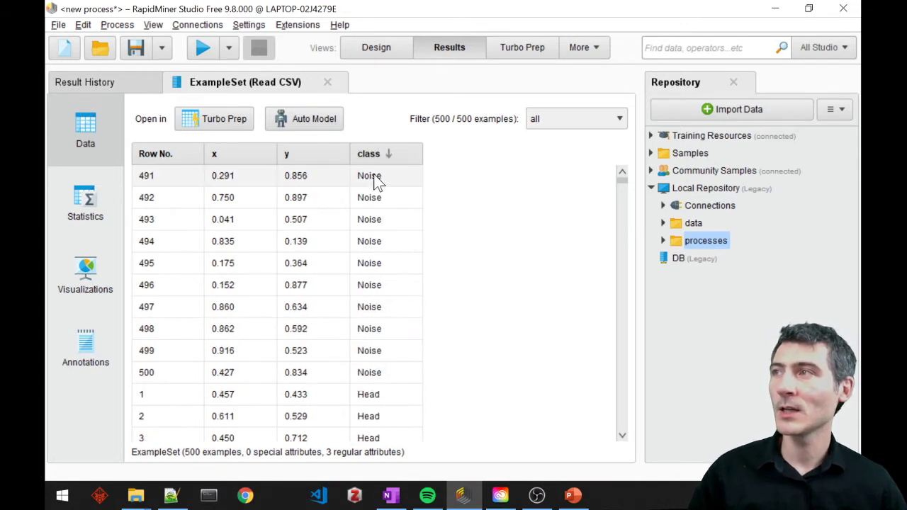
# Browse the sorted rows to examine the Noise, Head, Ear_right and Ear_left examples
pyautogui.scroll(-1, 389, 199)
pyautogui.scroll(-4, 377, 182)
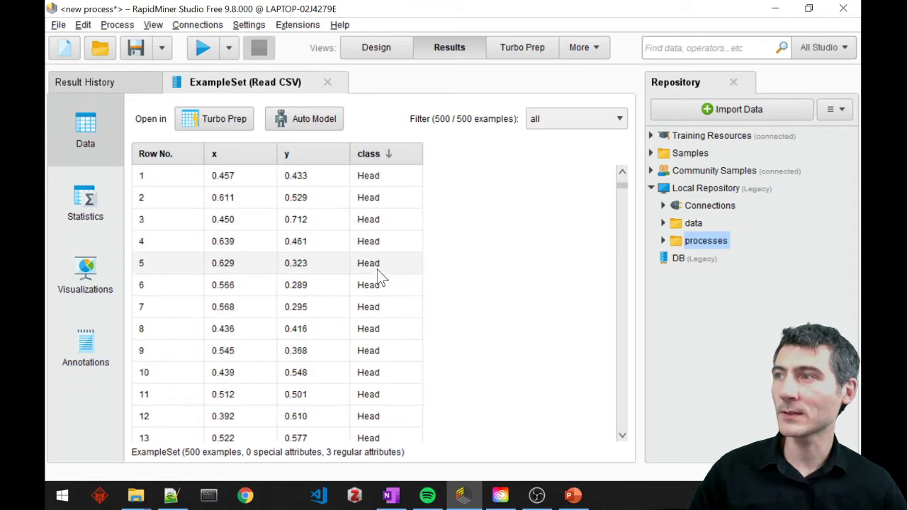
pyautogui.click(401, 338)
pyautogui.scroll(-20, 397, 340)
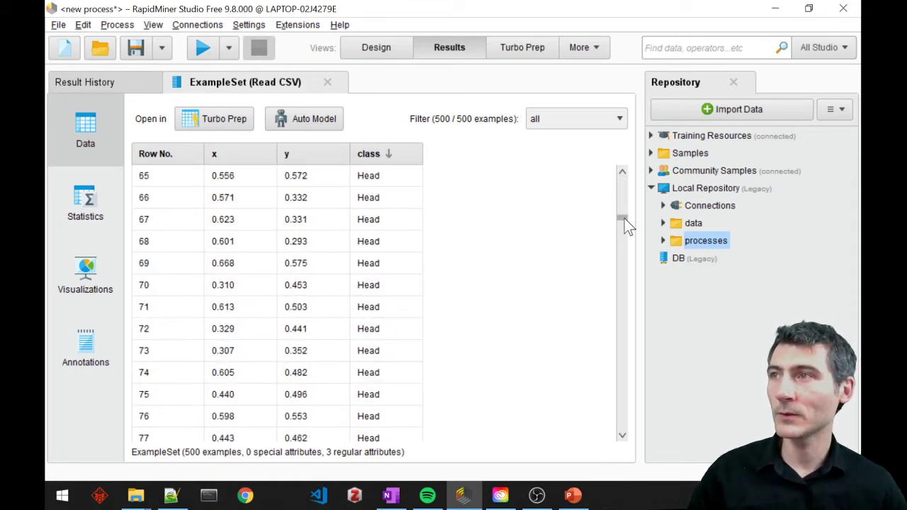
pyautogui.moveTo(624, 219); pyautogui.dragTo(622, 360)
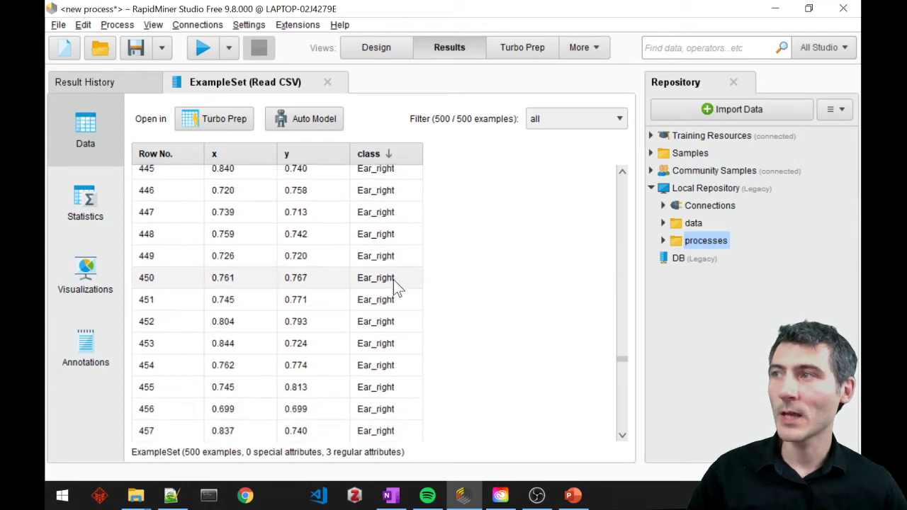
pyautogui.click(394, 278)
pyautogui.scroll(-11, 401, 284)
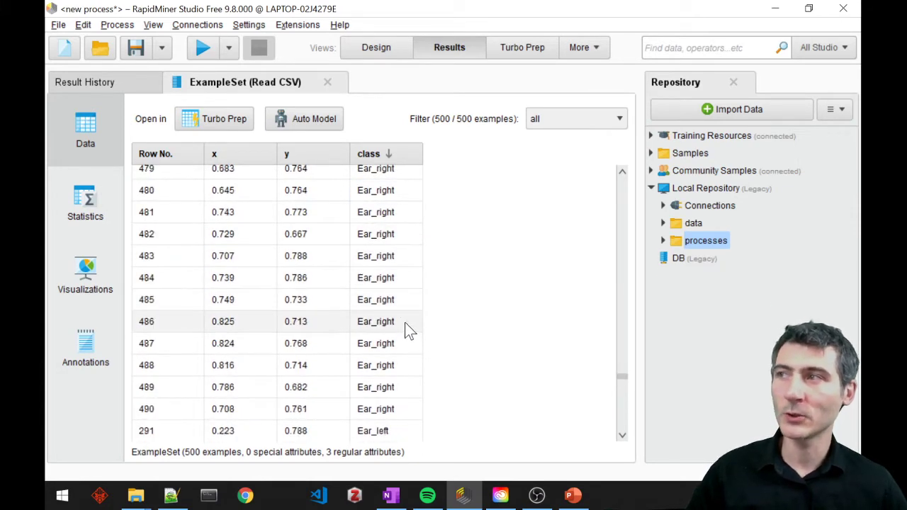
pyautogui.scroll(-7, 401, 340)
pyautogui.click(388, 280)
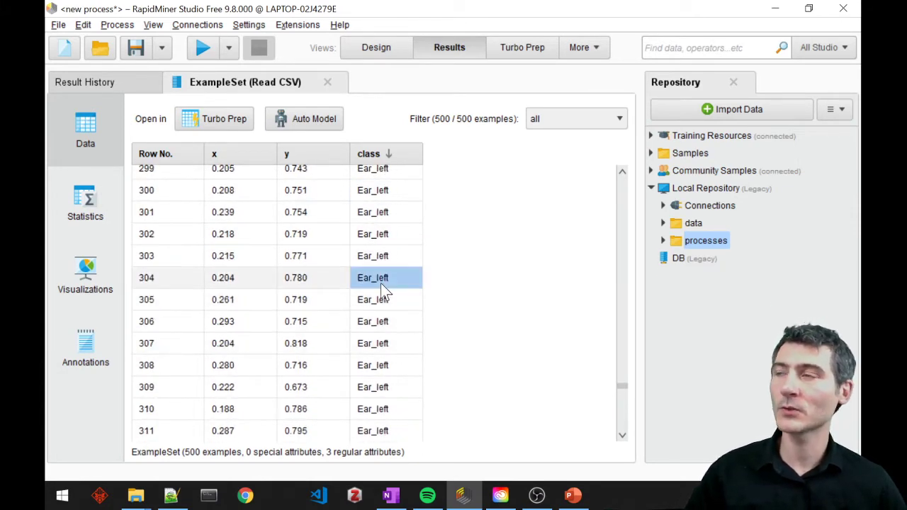
pyautogui.scroll(-12, 408, 312)
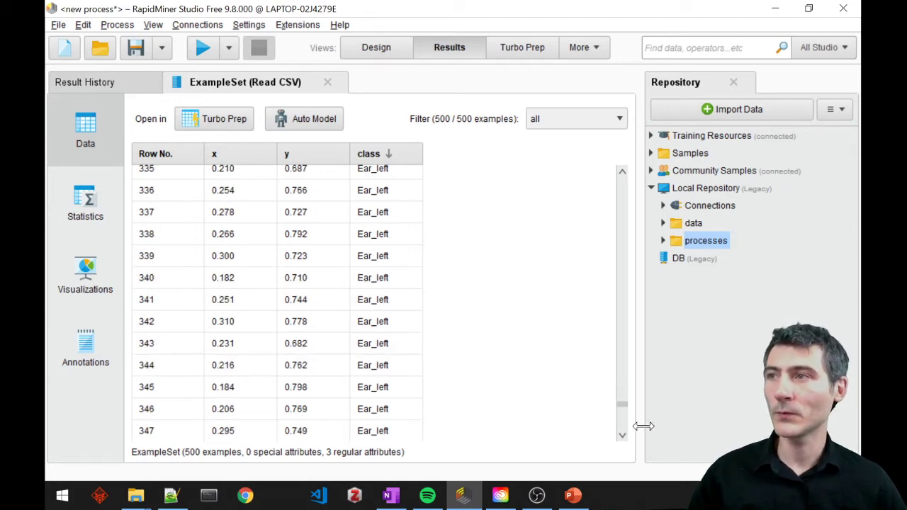
pyautogui.moveTo(623, 405); pyautogui.dragTo(636, 126)
pyautogui.click(371, 174)
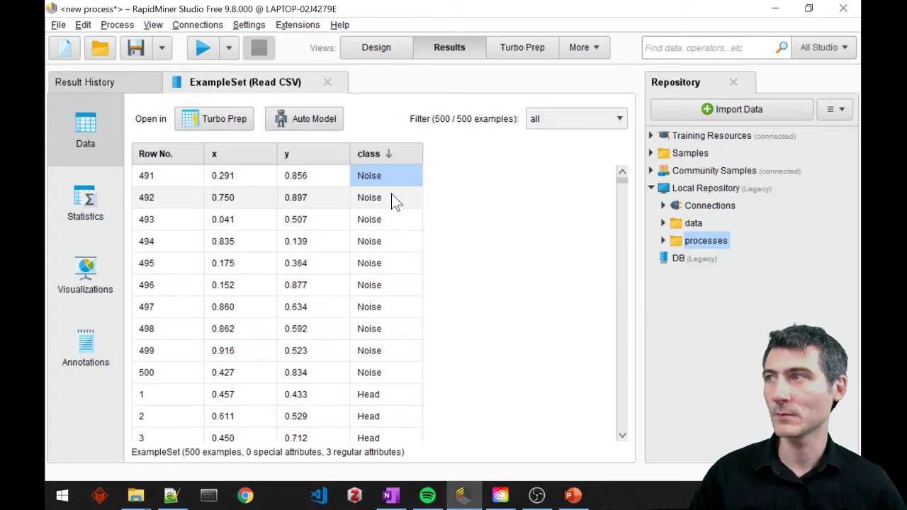
pyautogui.click(95, 202)
pyautogui.click(97, 134)
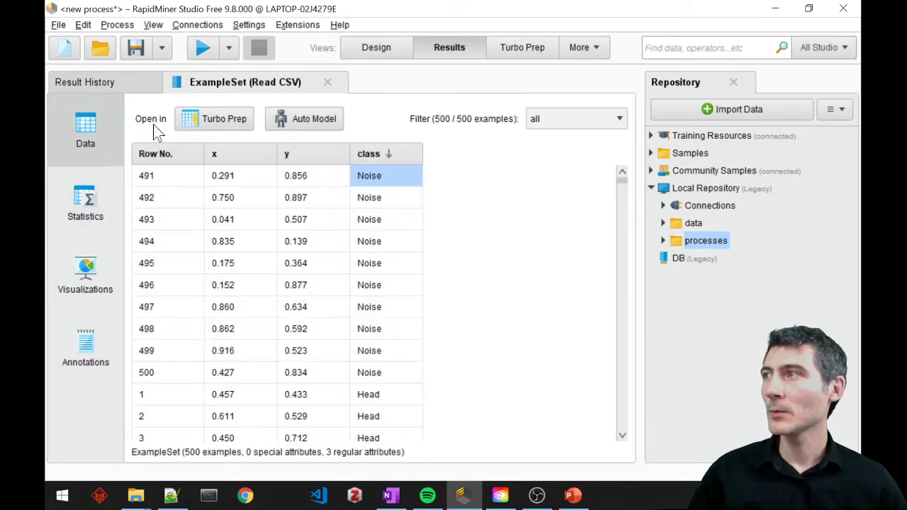
# Return to the process design and insert a Set Role operator between Read CSV and the result port
pyautogui.click(392, 47)
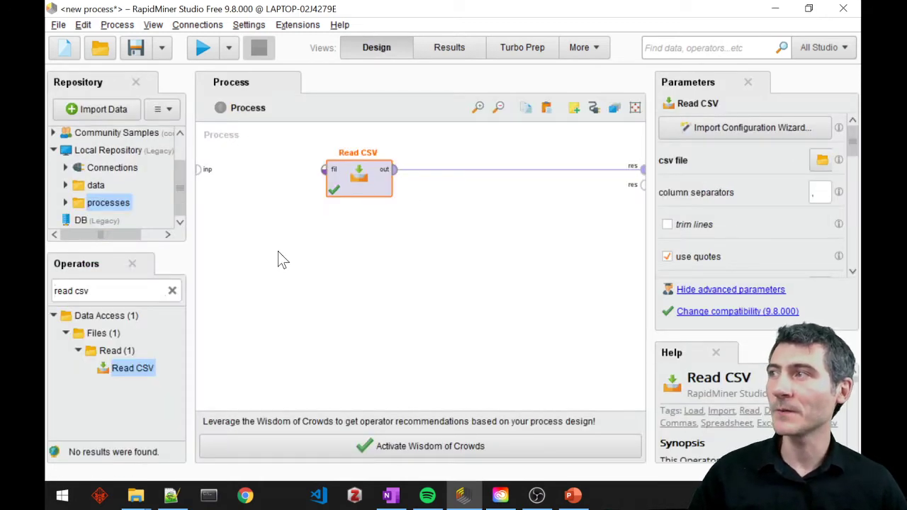
pyautogui.click(120, 291)
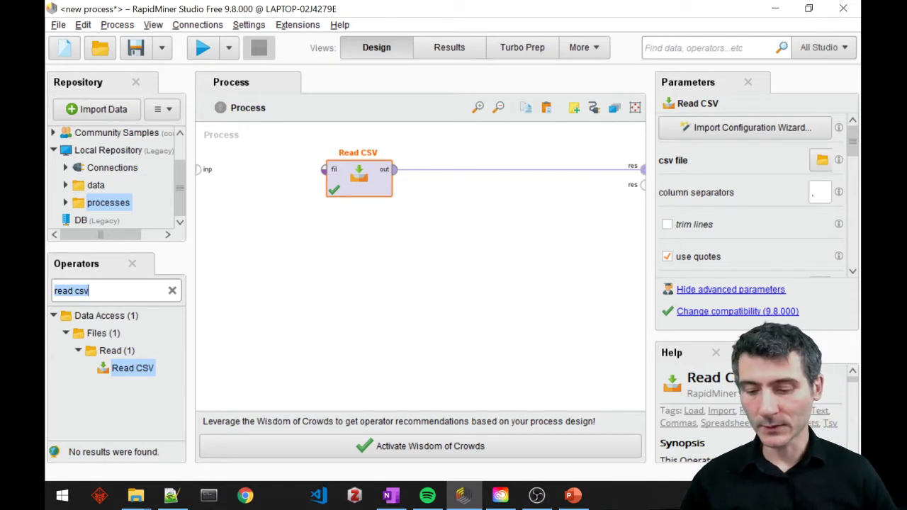
pyautogui.write('set role')
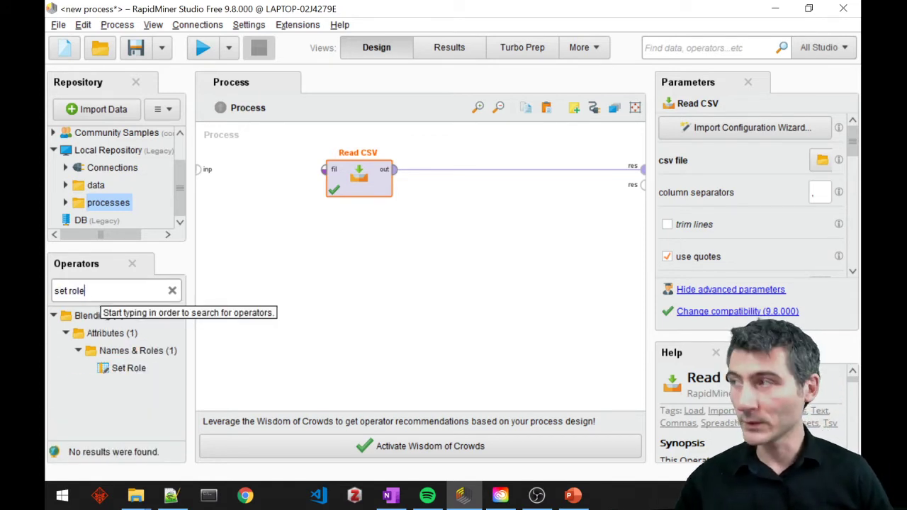
pyautogui.moveTo(126, 369); pyautogui.dragTo(438, 178)
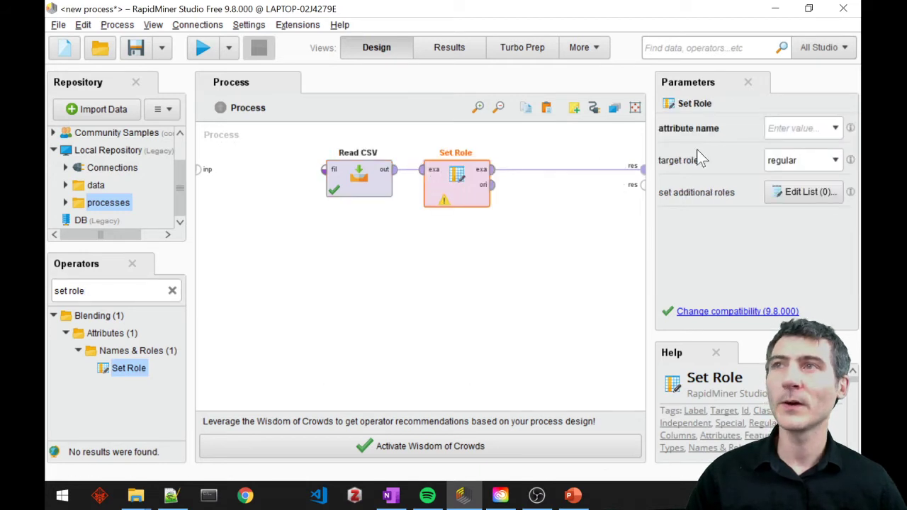
# Configure Set Role to give the class attribute the target role label
pyautogui.click(836, 128)
pyautogui.click(801, 147)
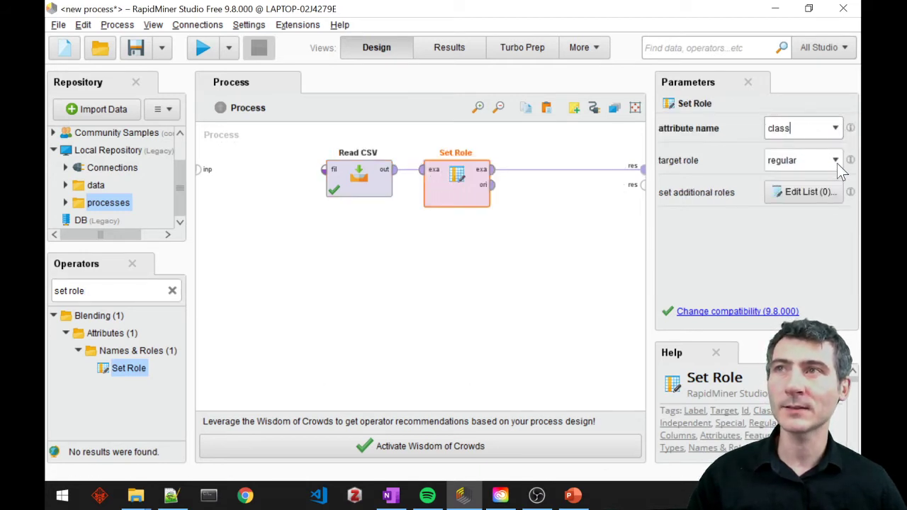
pyautogui.click(836, 161)
pyautogui.click(787, 202)
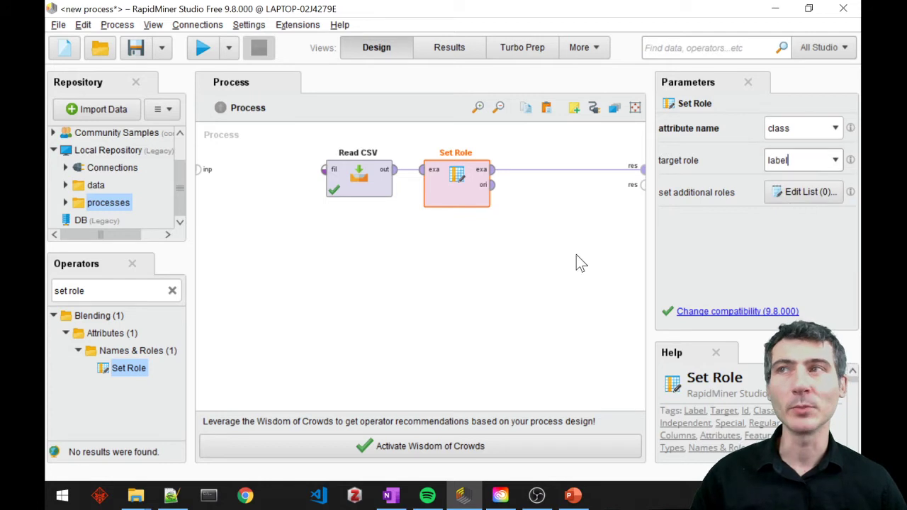
pyautogui.click(512, 257)
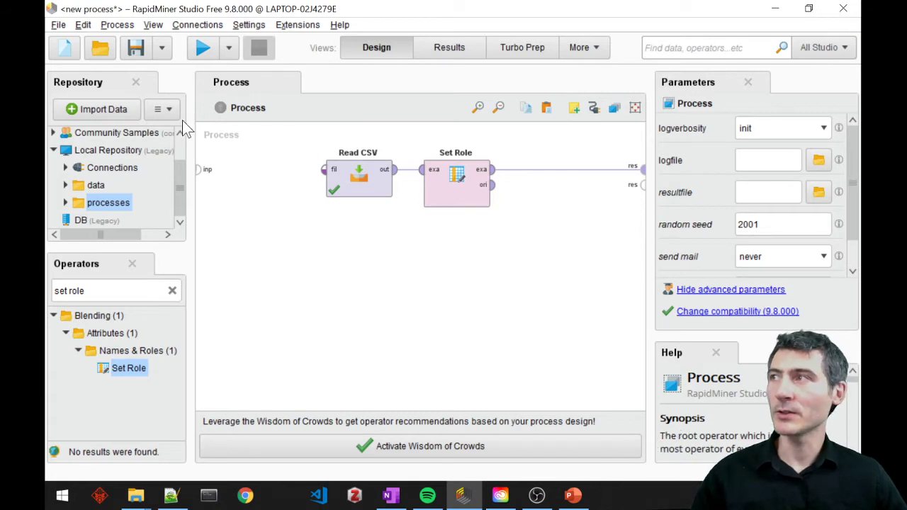
# Run the process and inspect the points in the scatter plot of the Set Role result
pyautogui.click(197, 51)
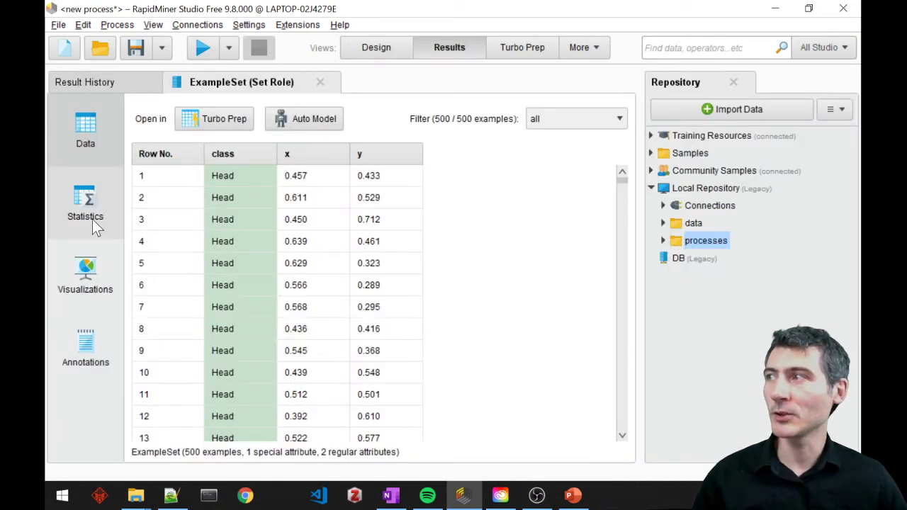
pyautogui.click(89, 269)
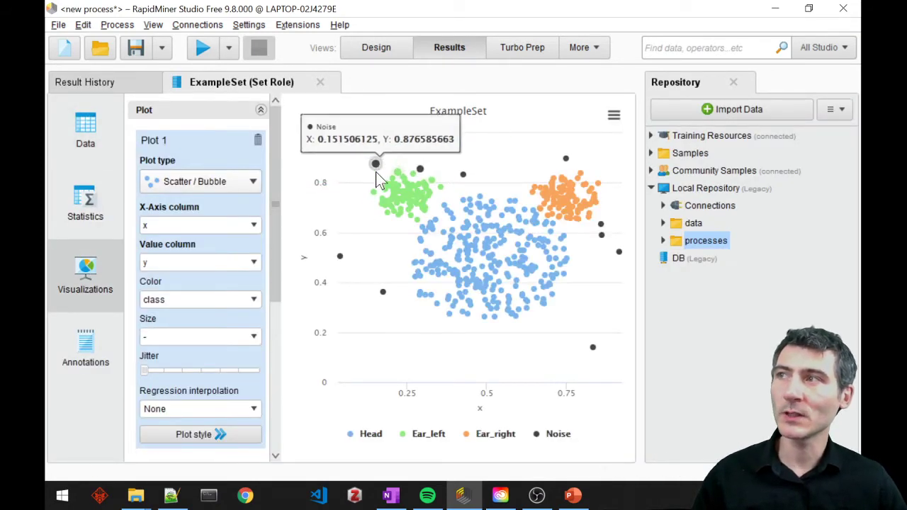
pyautogui.moveTo(367, 193)
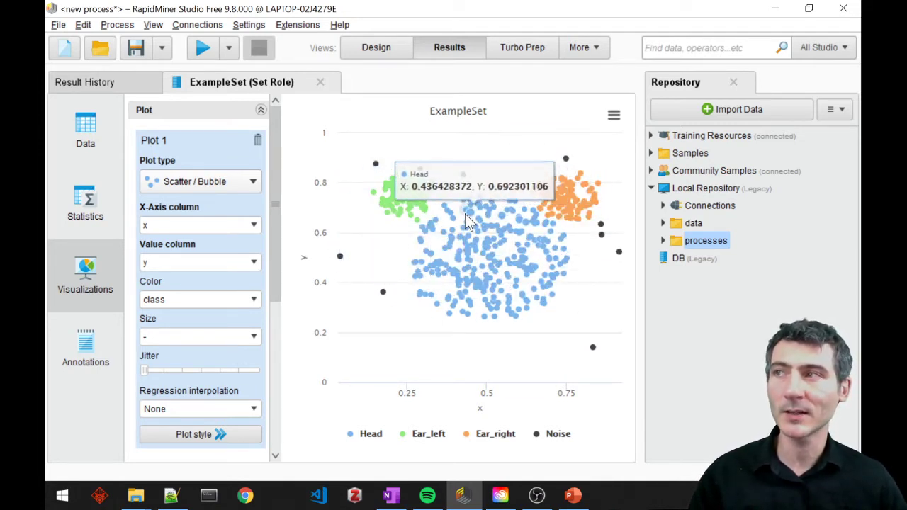
# Return to the process design and insert a Sample operator between Set Role and the result port
pyautogui.click(376, 51)
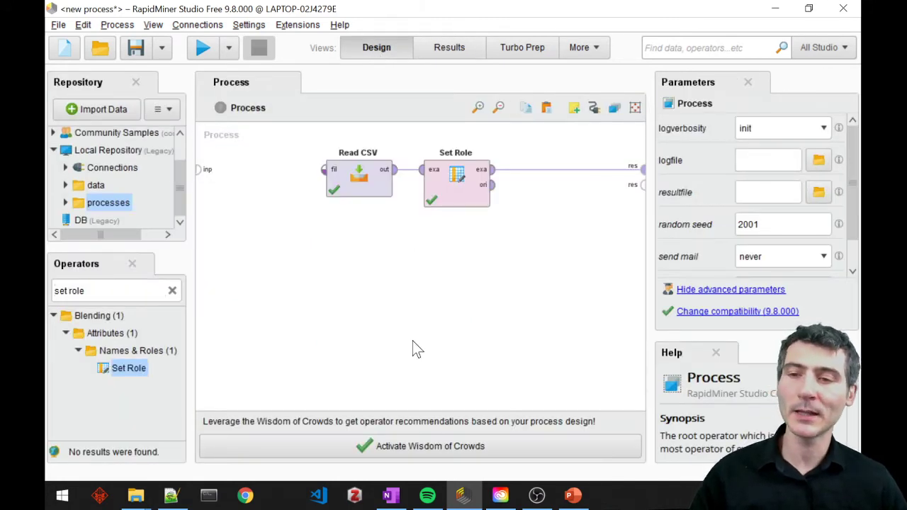
pyautogui.click(80, 290)
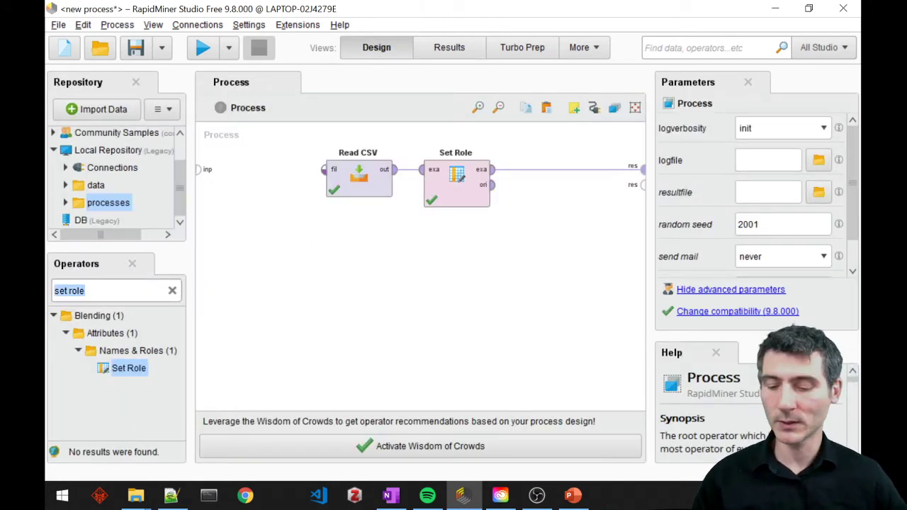
pyautogui.write('sampl')
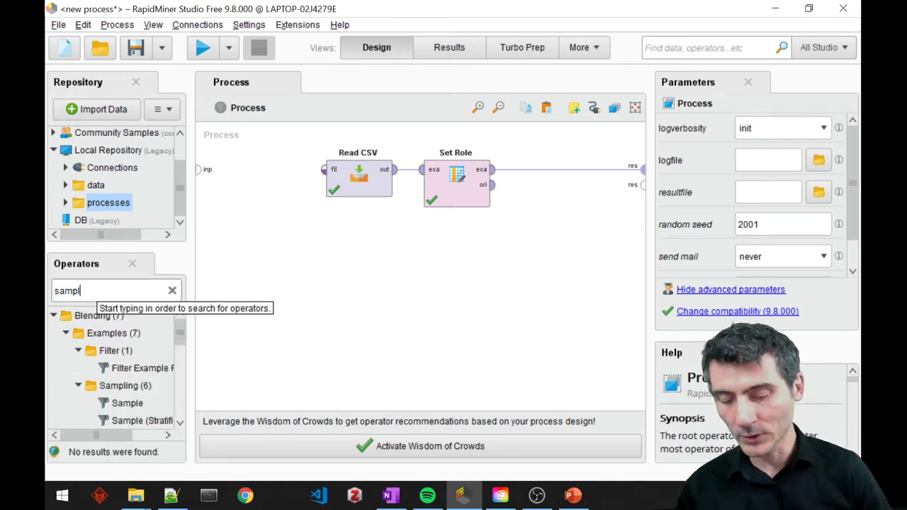
pyautogui.write('e')
pyautogui.moveTo(127, 402); pyautogui.dragTo(537, 175)
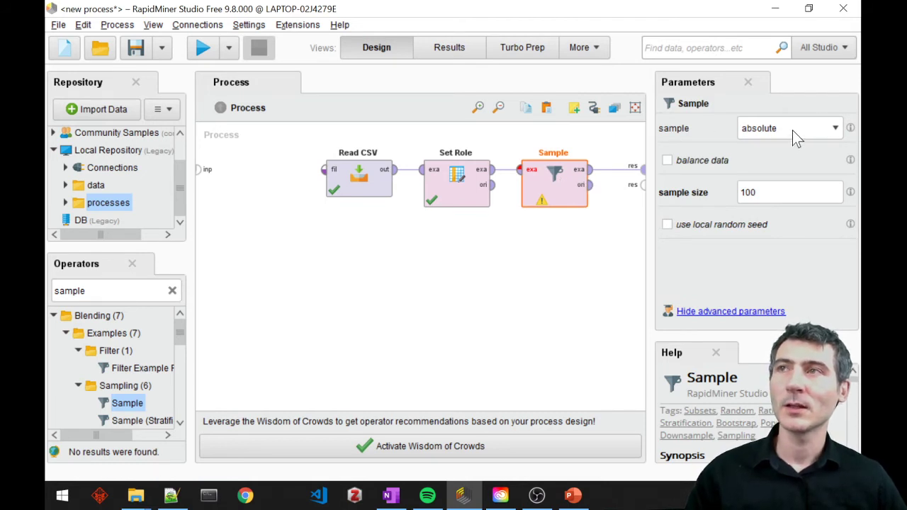
# Enable balanced data for the Sample operator and create three empty entries in its sample size per class list
pyautogui.click(668, 161)
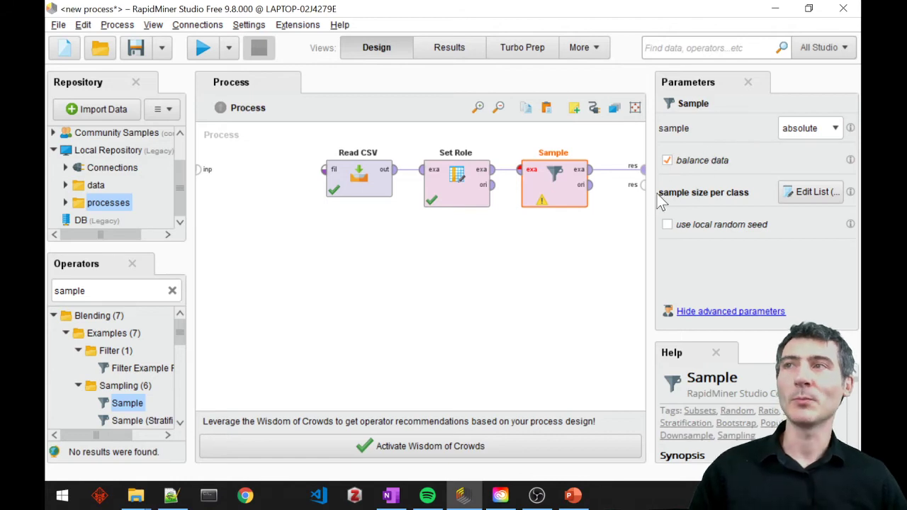
pyautogui.click(809, 191)
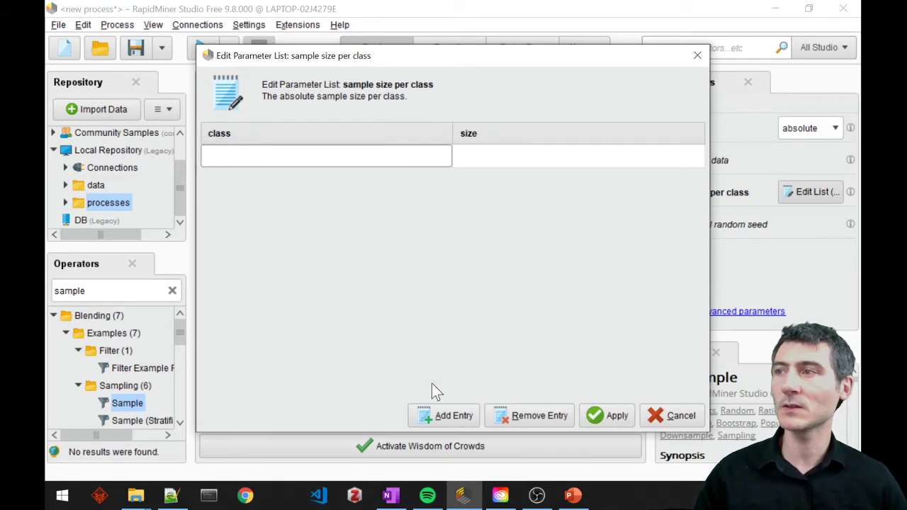
pyautogui.click(442, 416)
pyautogui.click(442, 415)
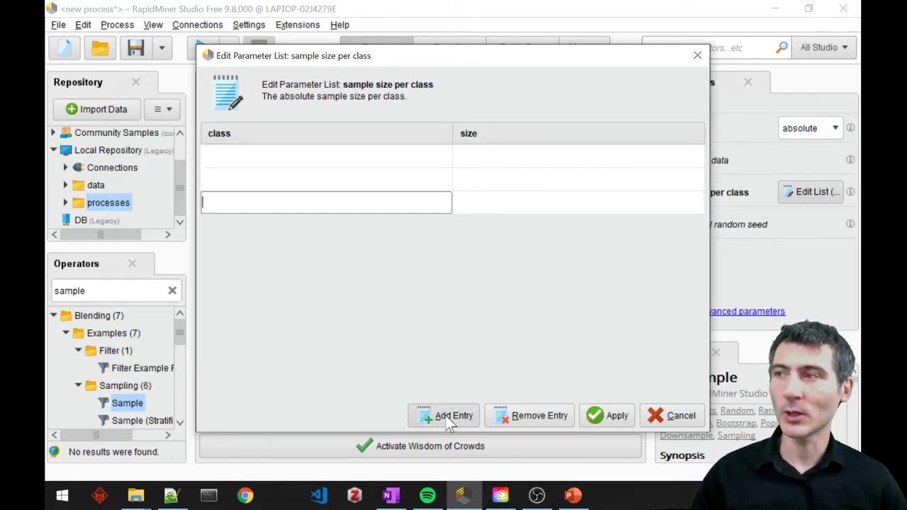
# Set the sample size per class to 100 each for Ear_left, Ear_right and Head, and apply the list
pyautogui.click(319, 156)
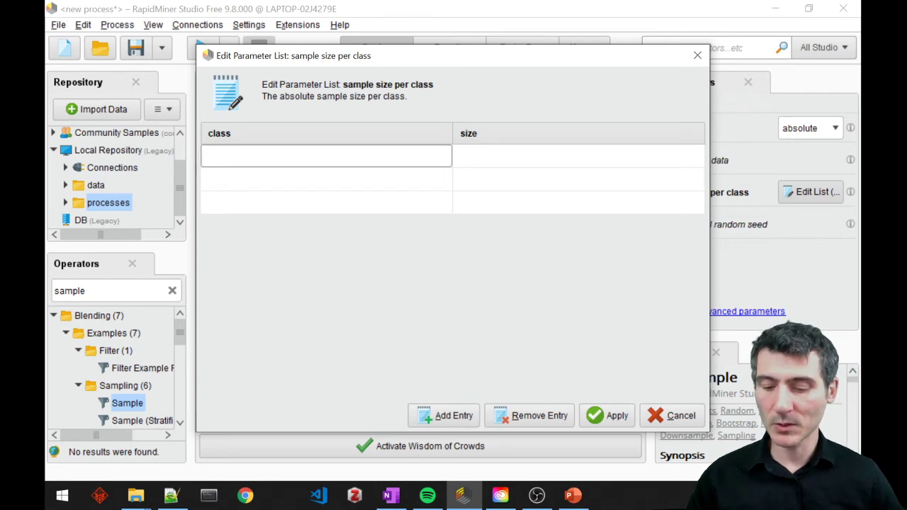
pyautogui.write('Ear_left')
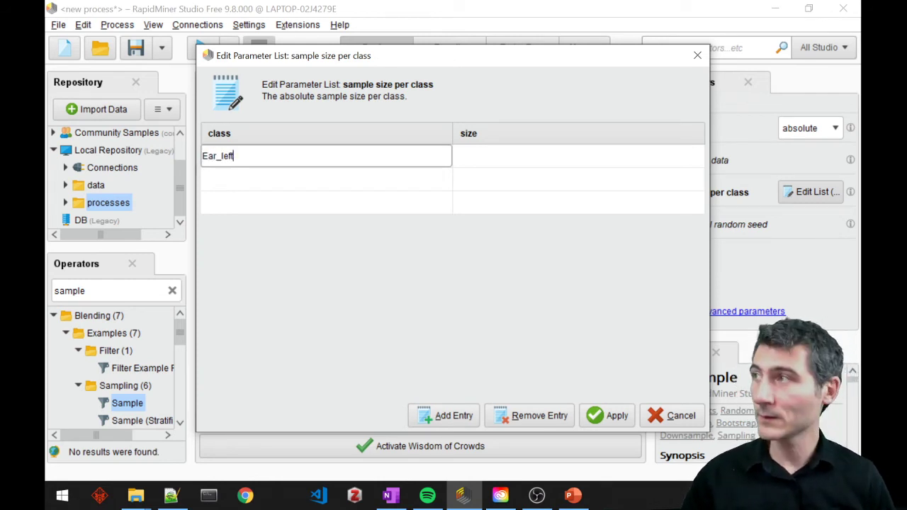
pyautogui.press('Tab')
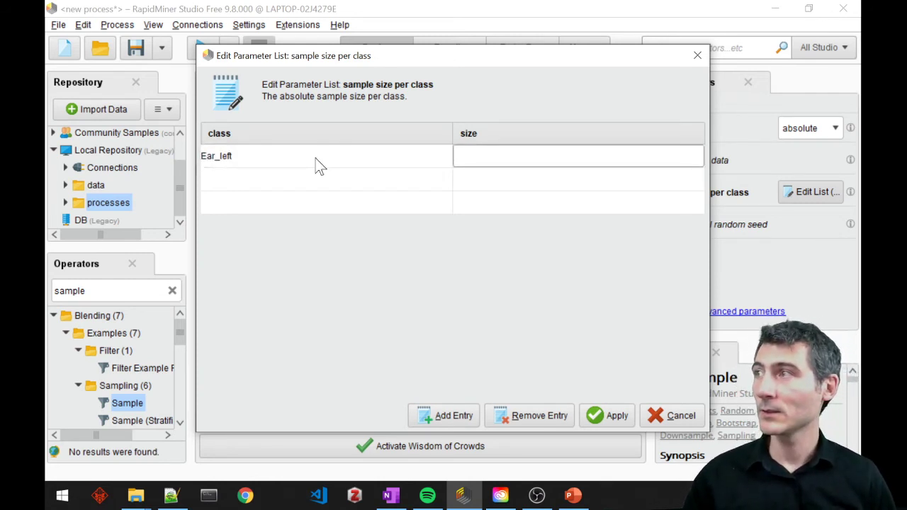
pyautogui.write('100')
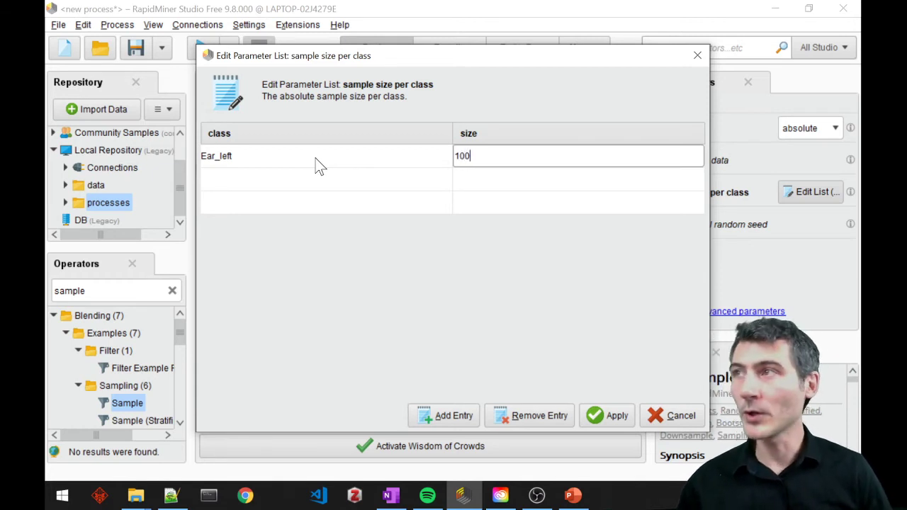
pyautogui.press('Tab')
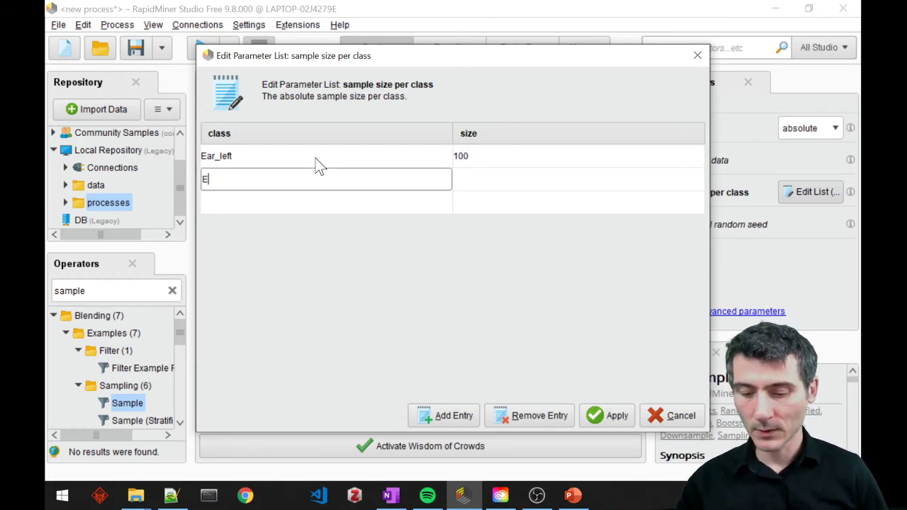
pyautogui.write('Ear_right')
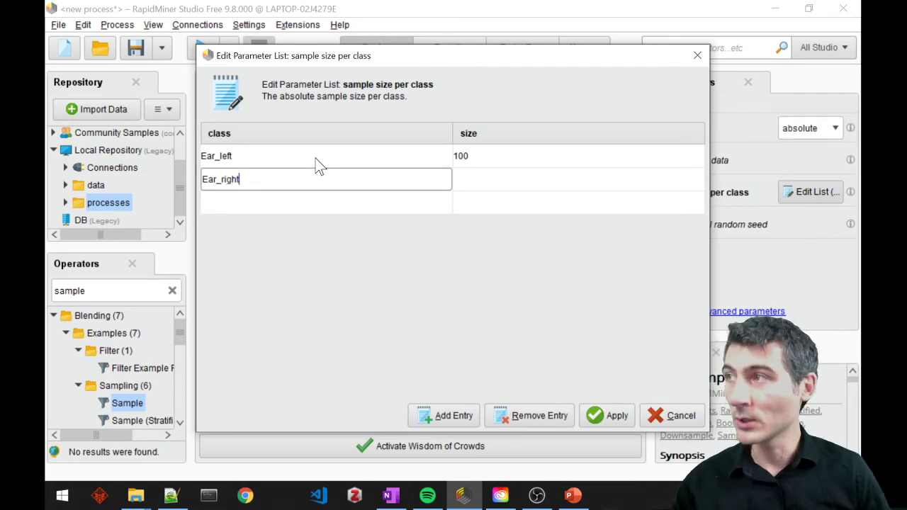
pyautogui.press('Tab')
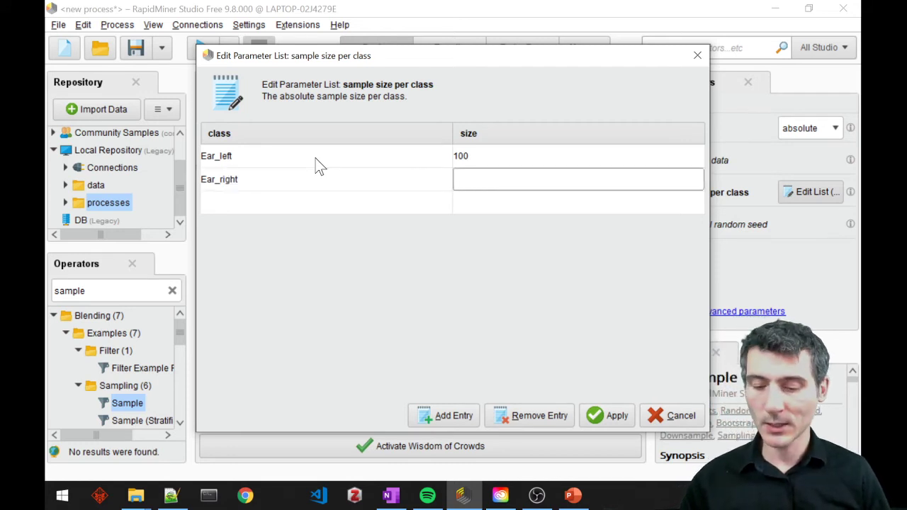
pyautogui.write('100')
pyautogui.press('Tab')
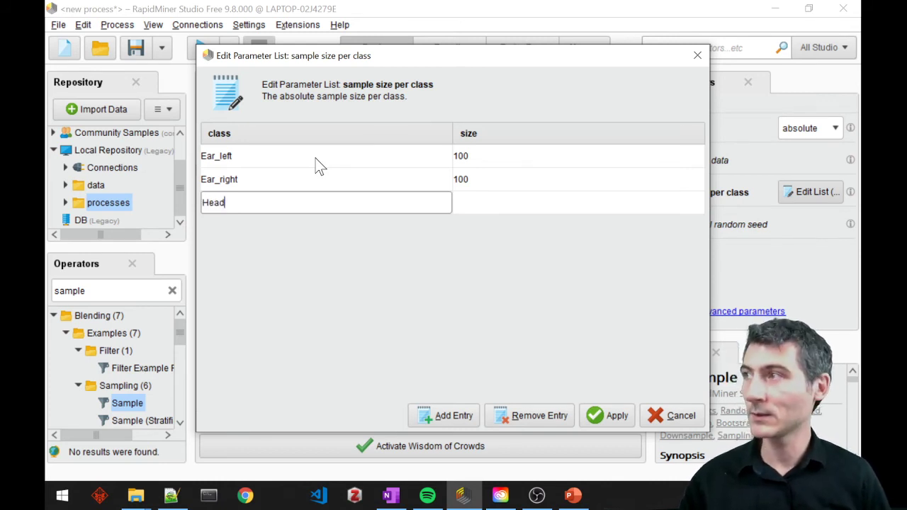
pyautogui.press('Tab')
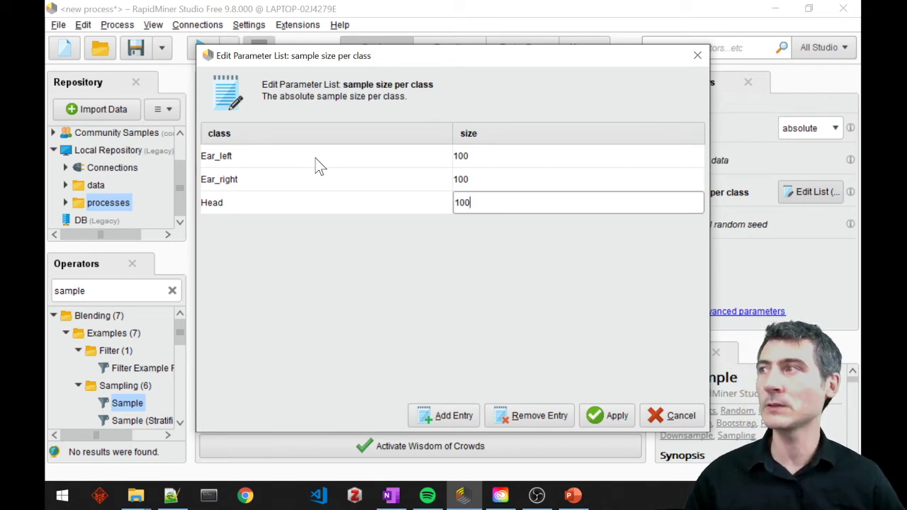
pyautogui.click(600, 419)
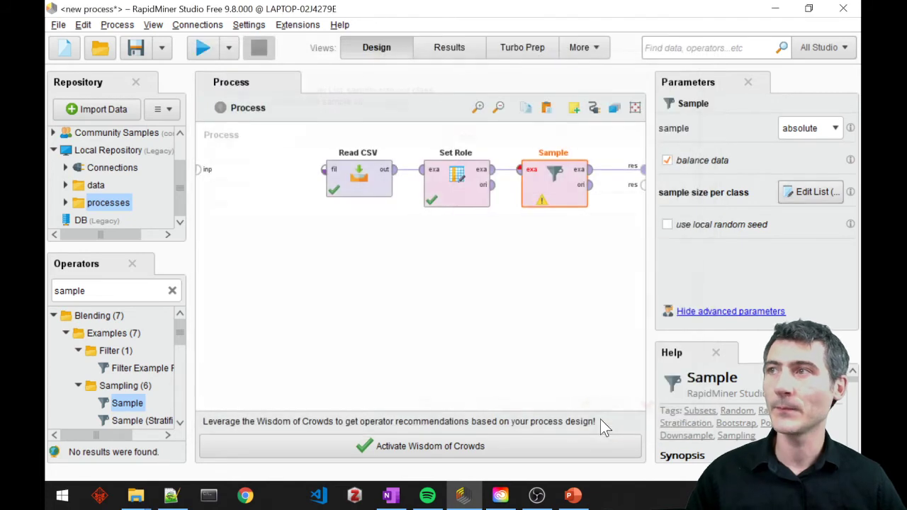
# Run the process and display the sampled example set as a scatter plot
pyautogui.click(206, 55)
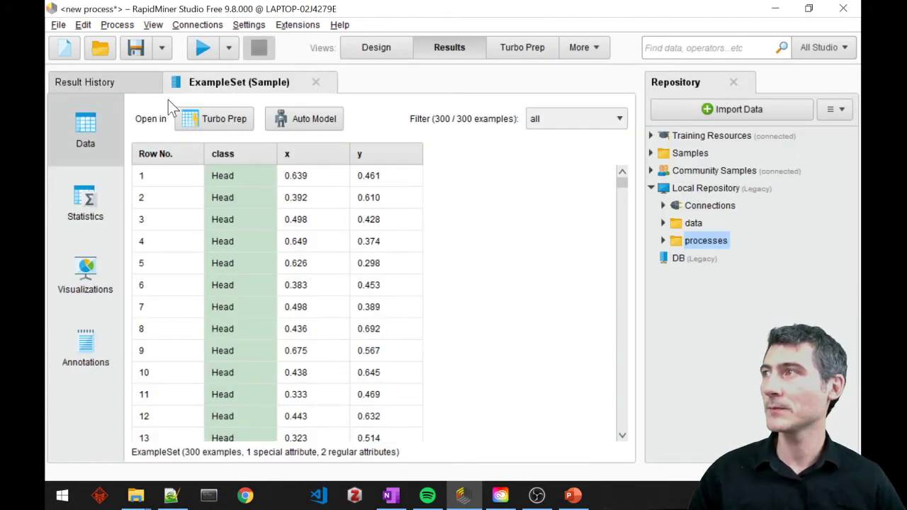
pyautogui.click(71, 283)
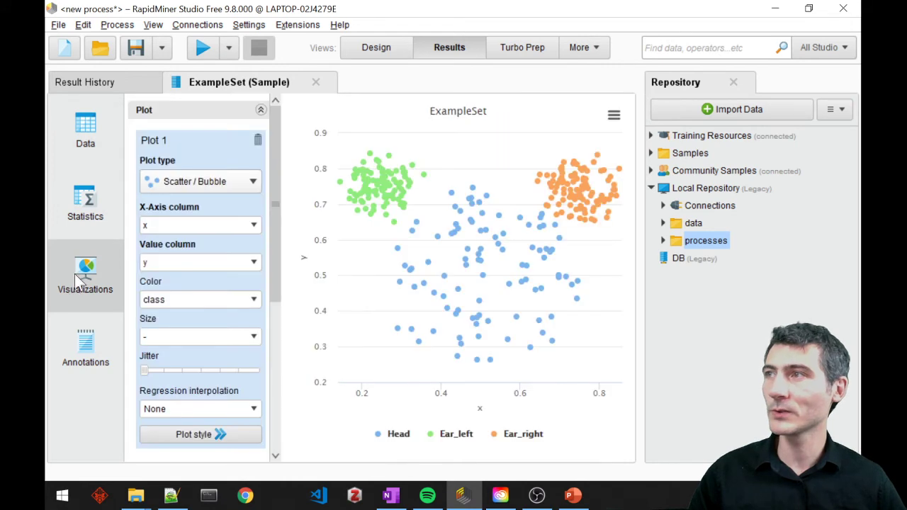